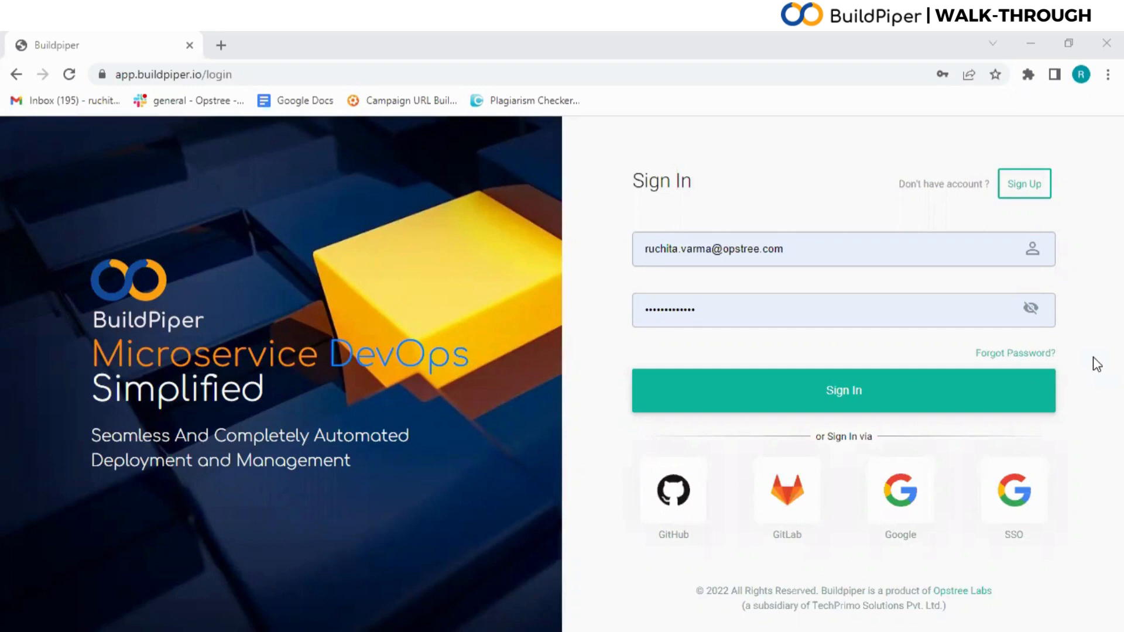
Step: Sign in with the existing Google account and open the Git Events listener management page
{"action": "left_click", "coordinate": [905, 496]}
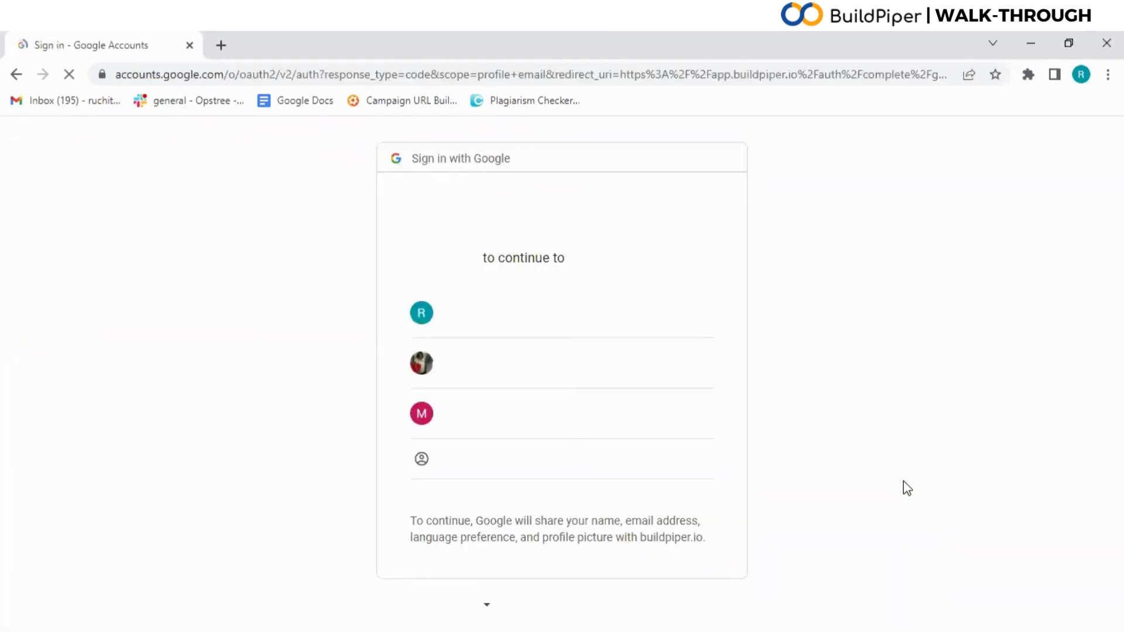
{"action": "left_click", "coordinate": [516, 326]}
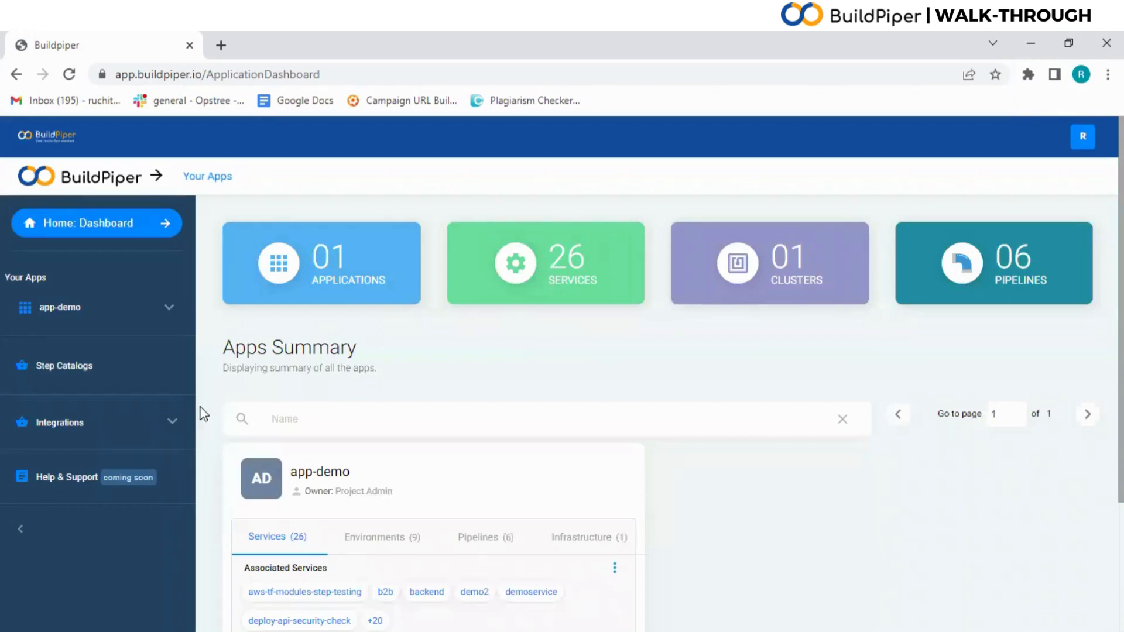
{"action": "left_click", "coordinate": [133, 432]}
{"action": "left_click", "coordinate": [79, 502]}
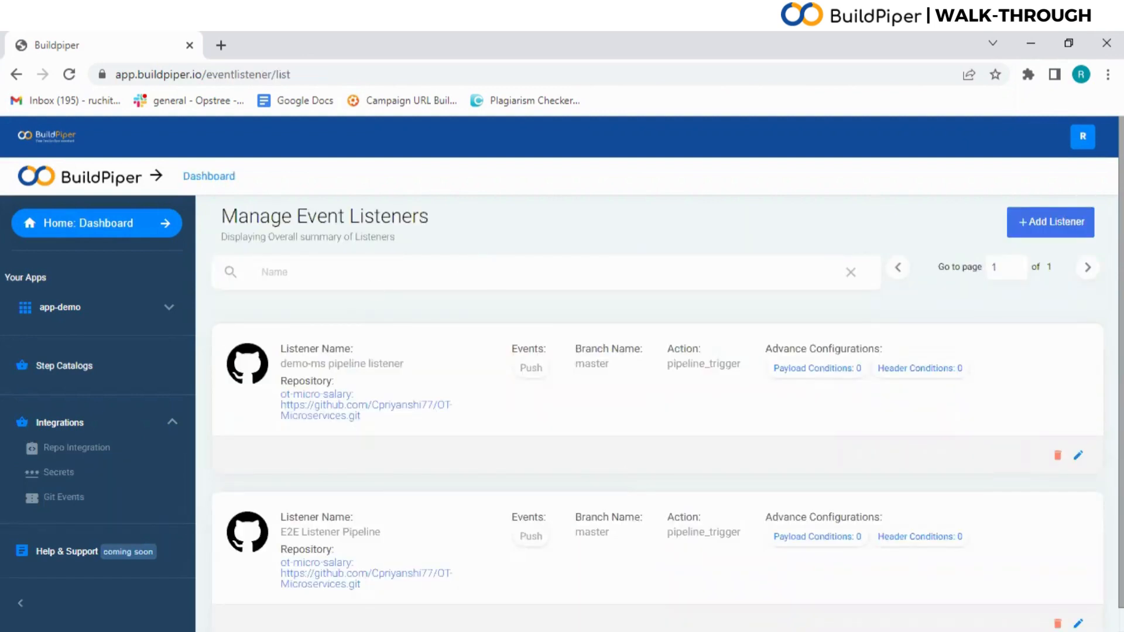
{"action": "scroll", "coordinate": [657, 410], "scroll_direction": "down", "scroll_amount": 1}
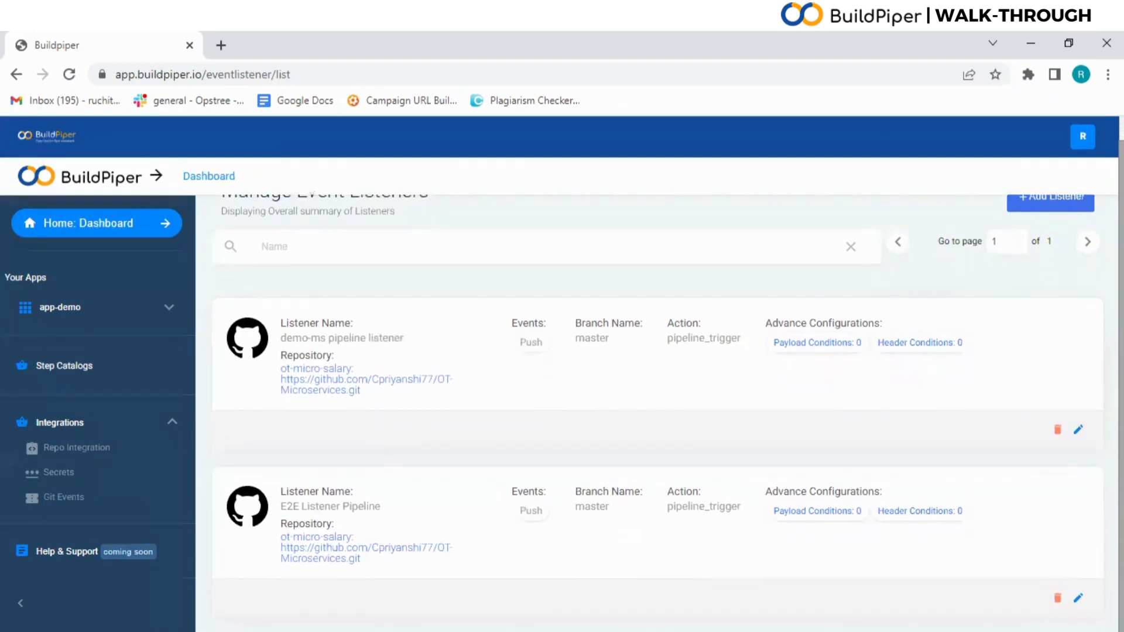
{"action": "scroll", "coordinate": [657, 410], "scroll_direction": "up", "scroll_amount": 1}
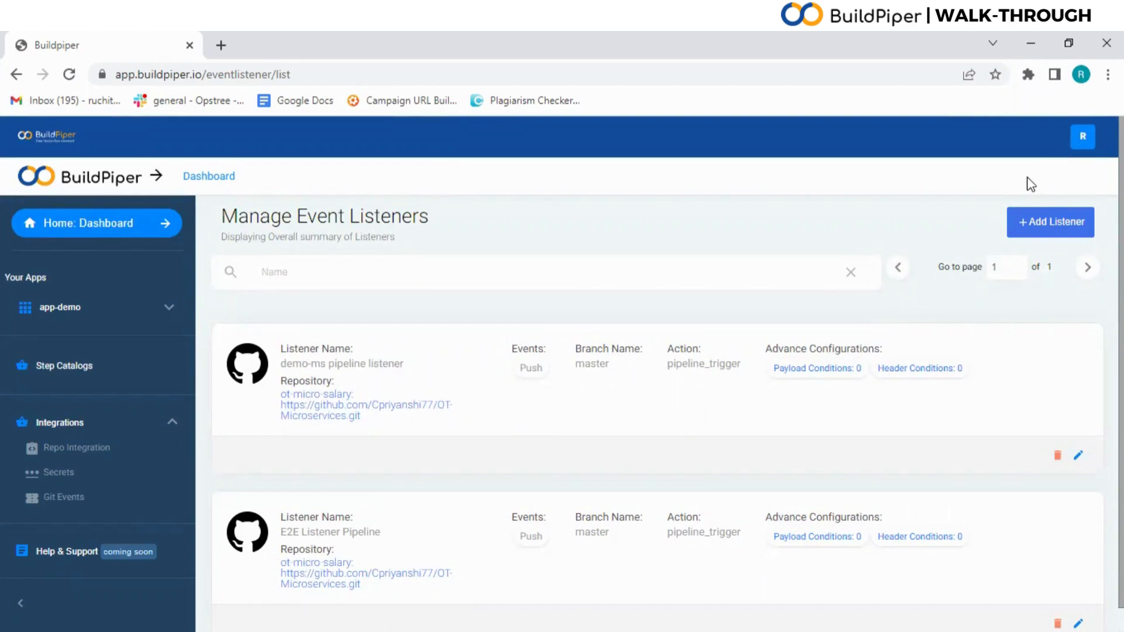
Step: Start a new event listener and name it BuildPiperListener
{"action": "left_click", "coordinate": [1040, 226]}
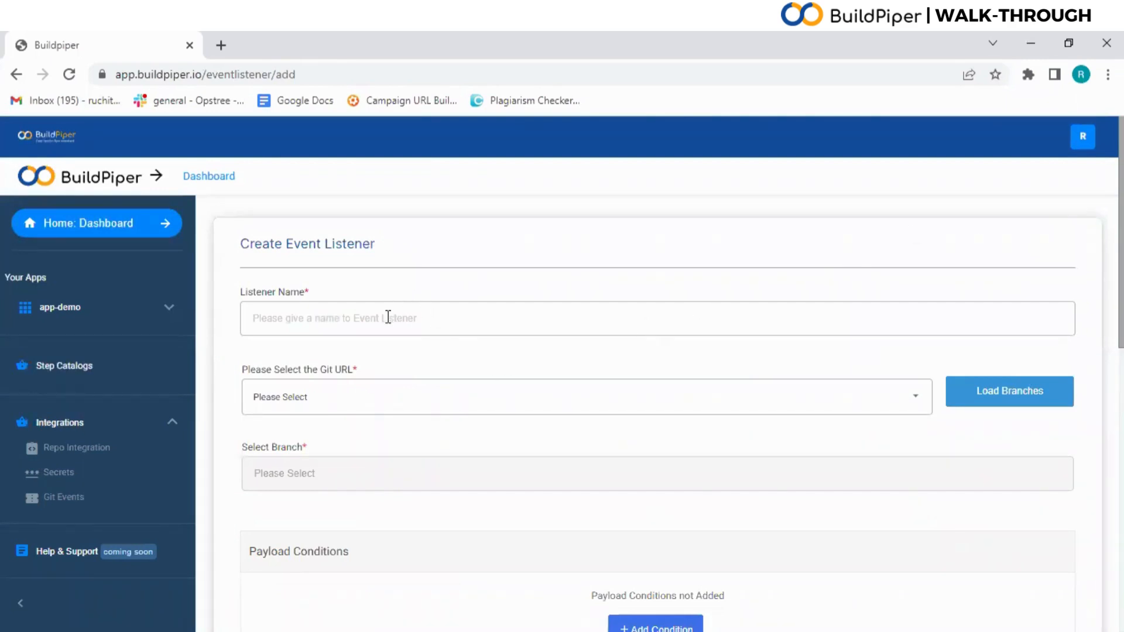
{"action": "left_click", "coordinate": [348, 312]}
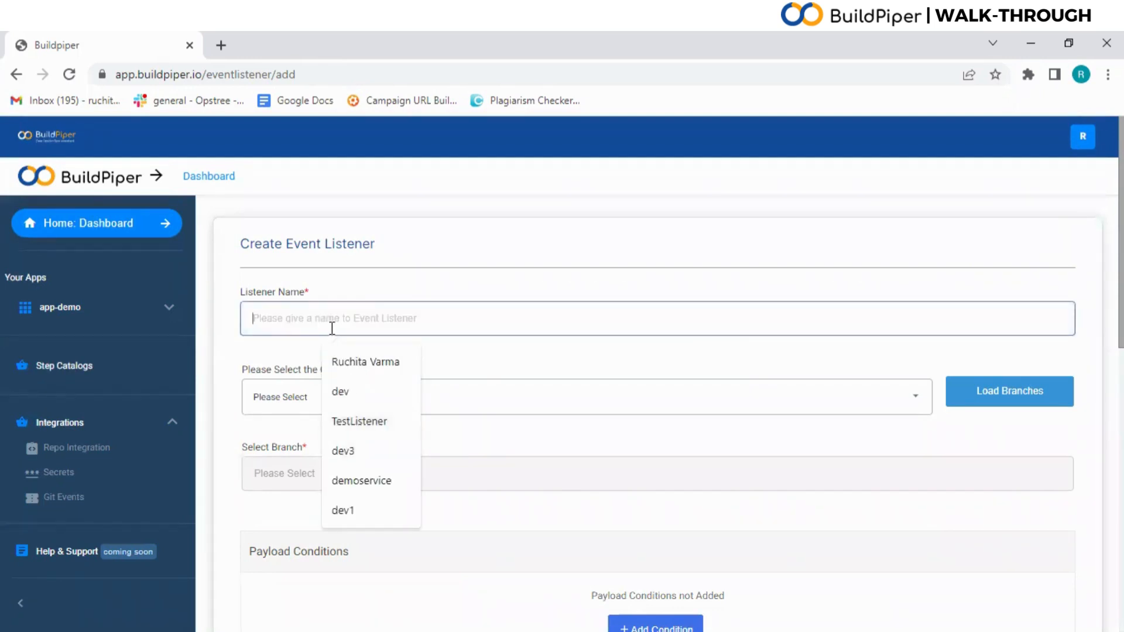
{"action": "type", "text": "BuildPiperListener"}
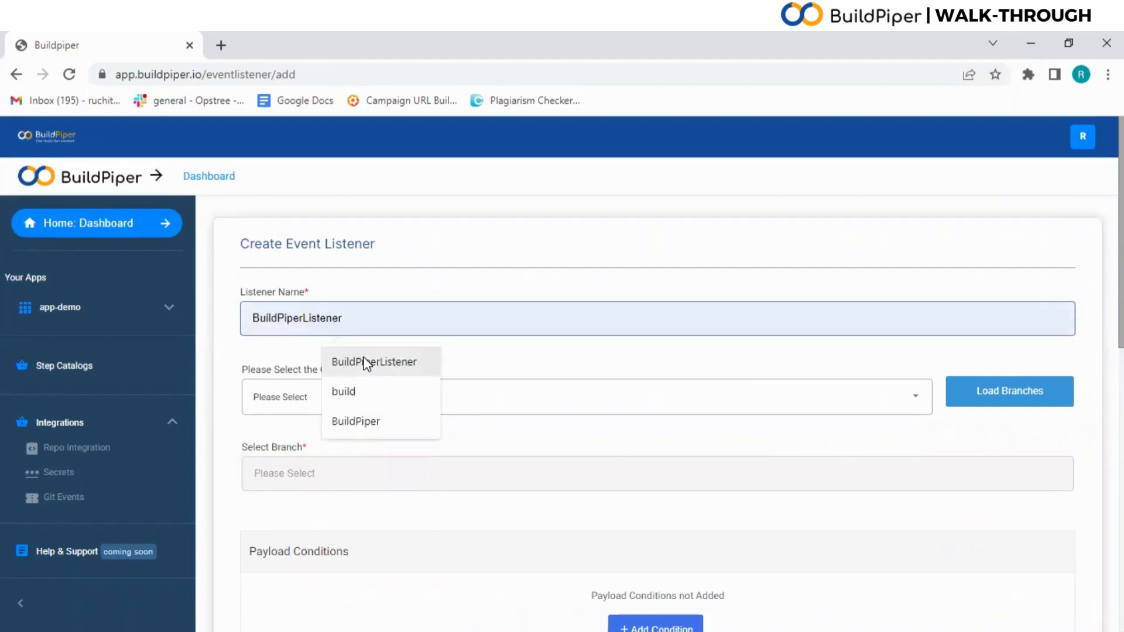
{"action": "left_click", "coordinate": [368, 362]}
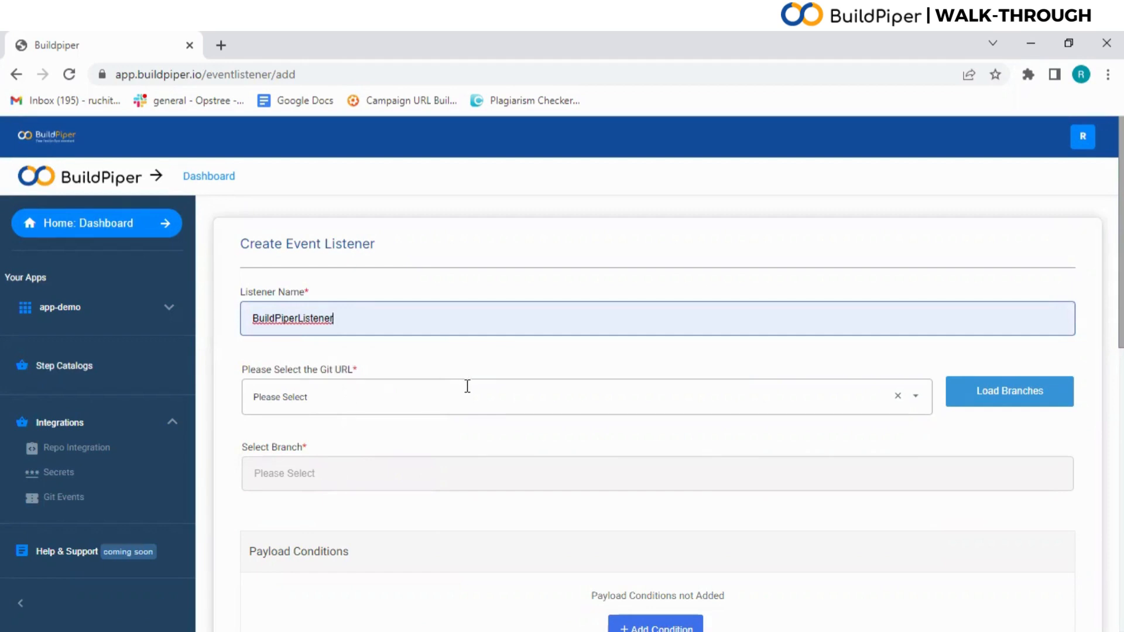
{"action": "left_click", "coordinate": [917, 398]}
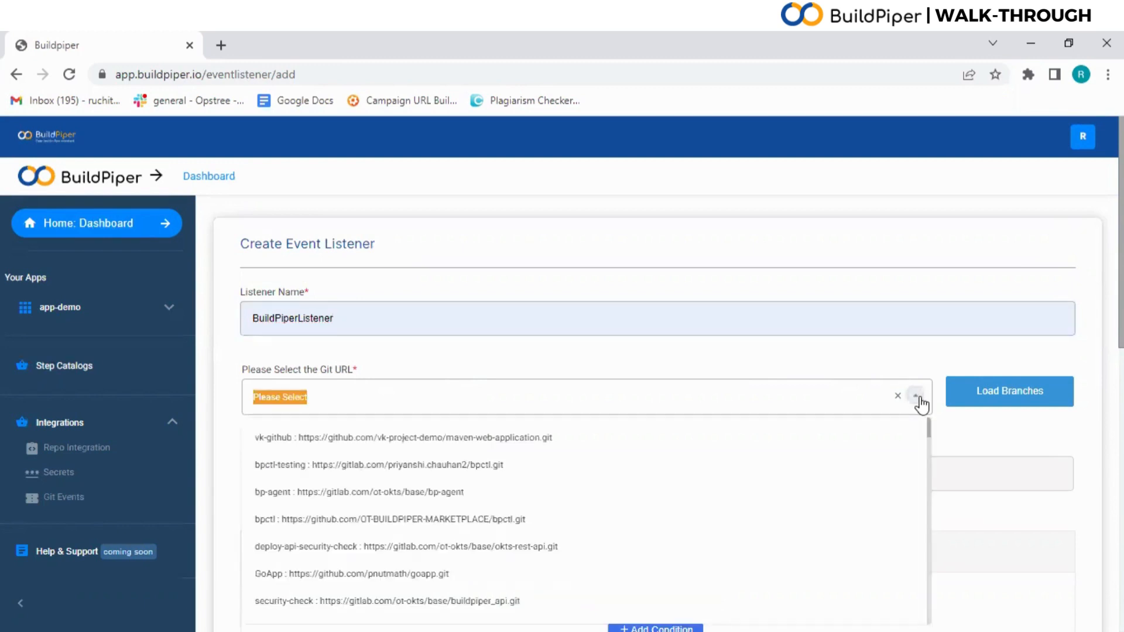
{"action": "left_click", "coordinate": [717, 519]}
{"action": "left_click", "coordinate": [1042, 404]}
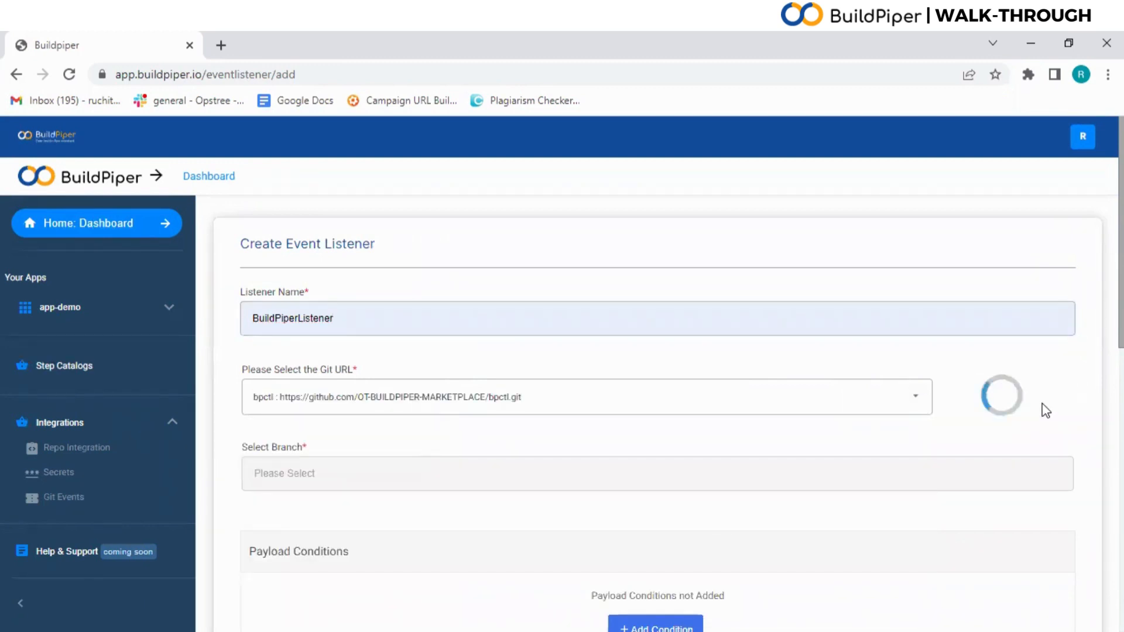
{"action": "scroll", "coordinate": [980, 340], "scroll_direction": "down", "scroll_amount": 3}
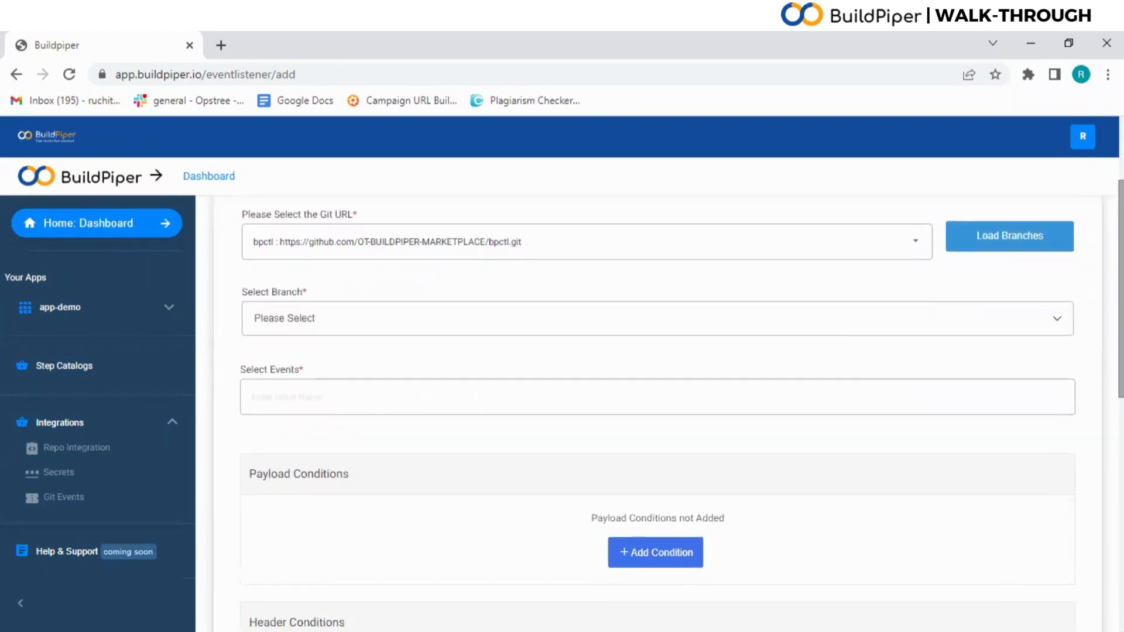
{"action": "left_click", "coordinate": [982, 332]}
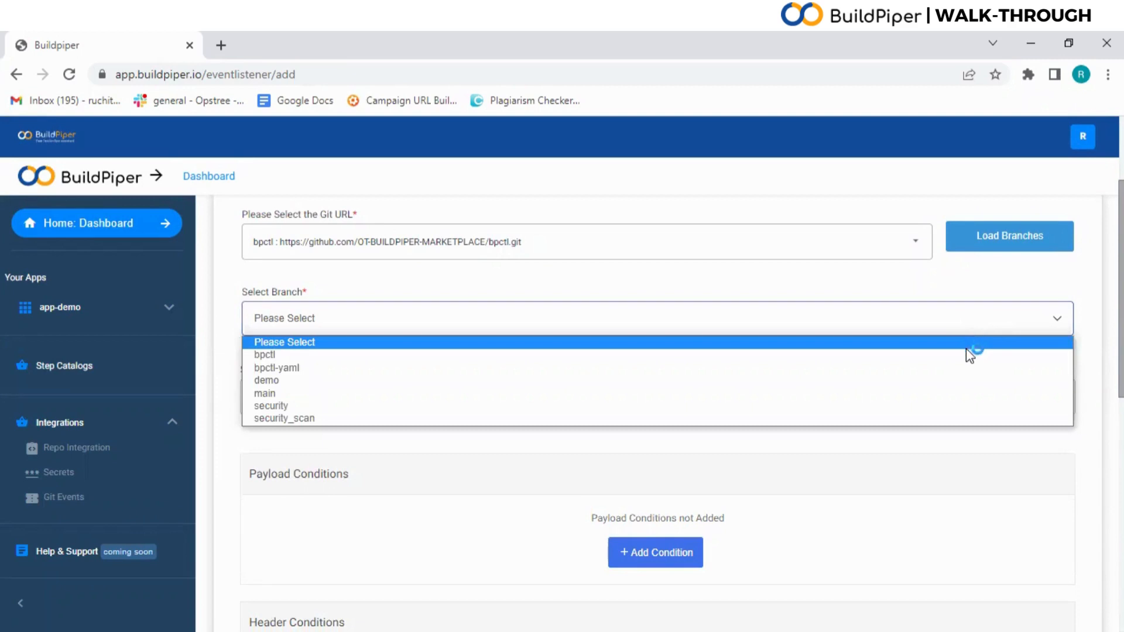
{"action": "left_click", "coordinate": [961, 382]}
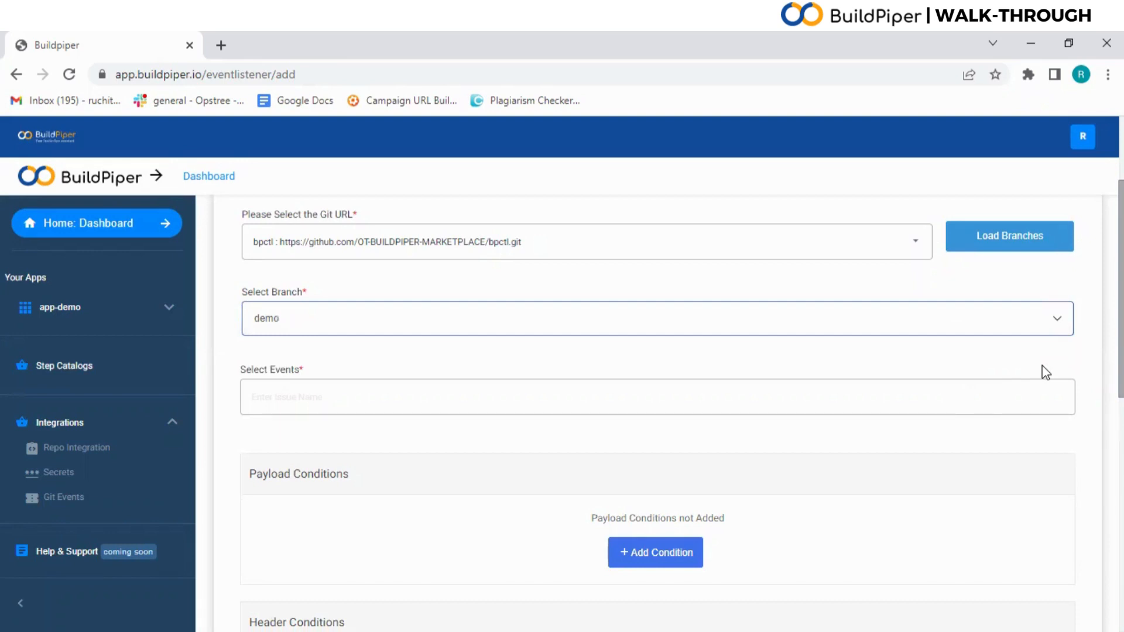
Step: Set Push as the event that fires the listener
{"action": "left_click", "coordinate": [1013, 391]}
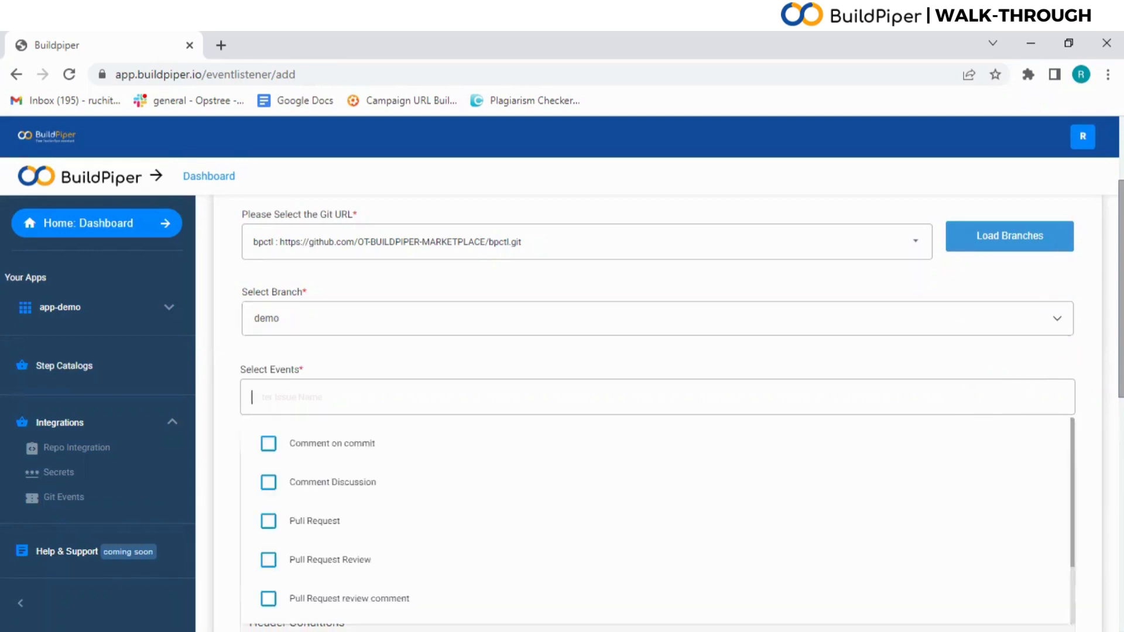
{"action": "left_click_drag", "start_coordinate": [1122, 345], "coordinate": [620, 497]}
{"action": "left_click", "coordinate": [427, 495]}
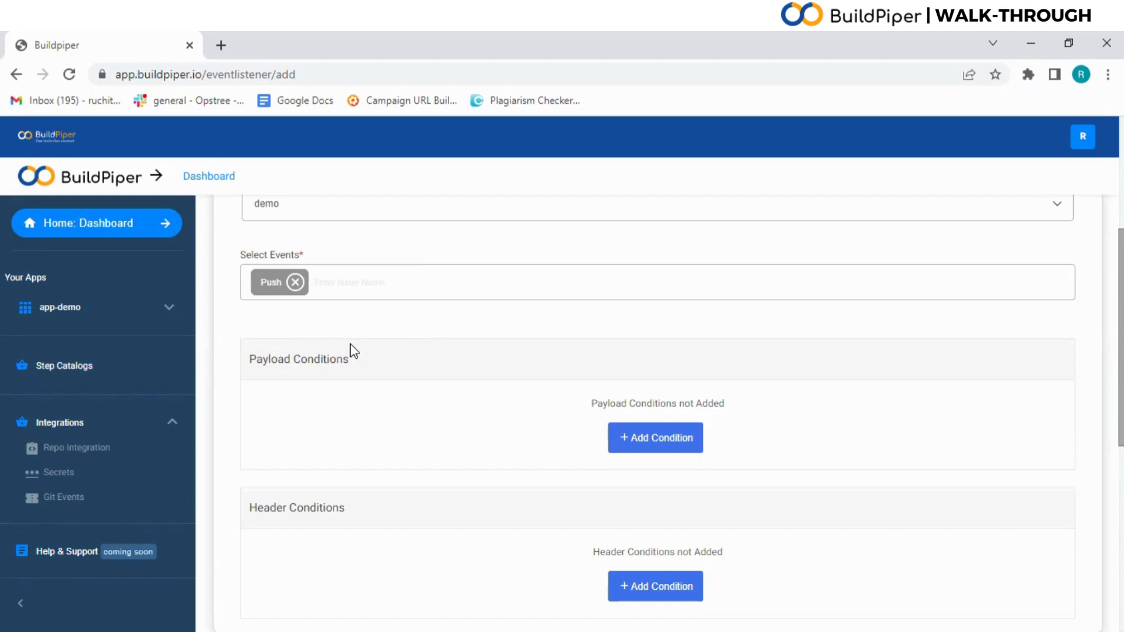
Step: Add a payload condition with variable path user_username equal to the value Buildpiper
{"action": "left_click", "coordinate": [658, 438]}
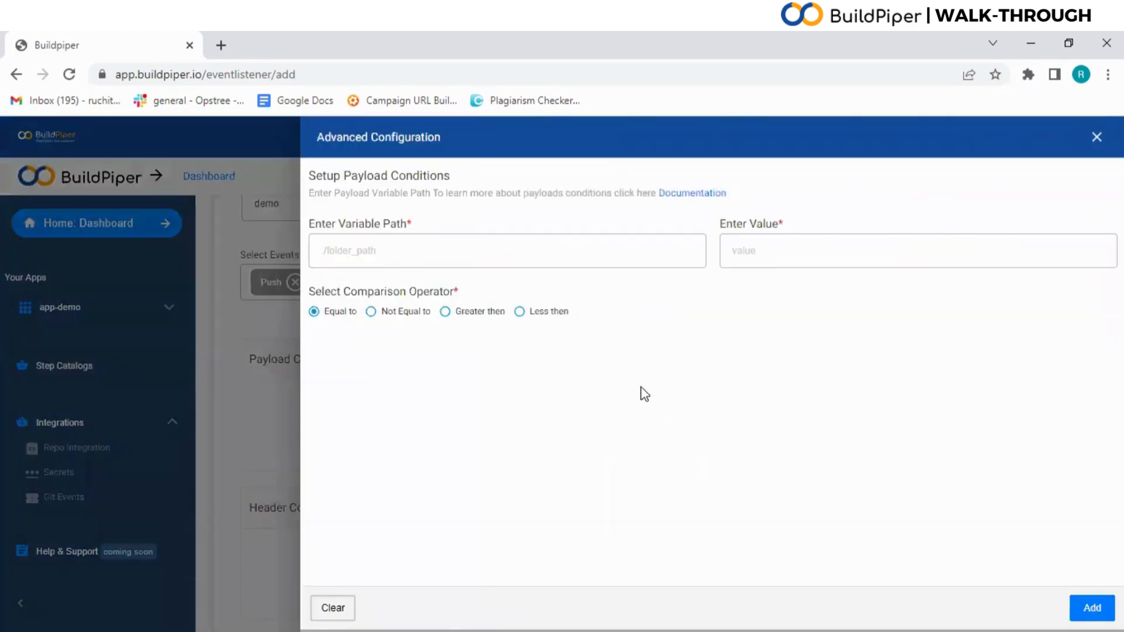
{"action": "left_click", "coordinate": [552, 252]}
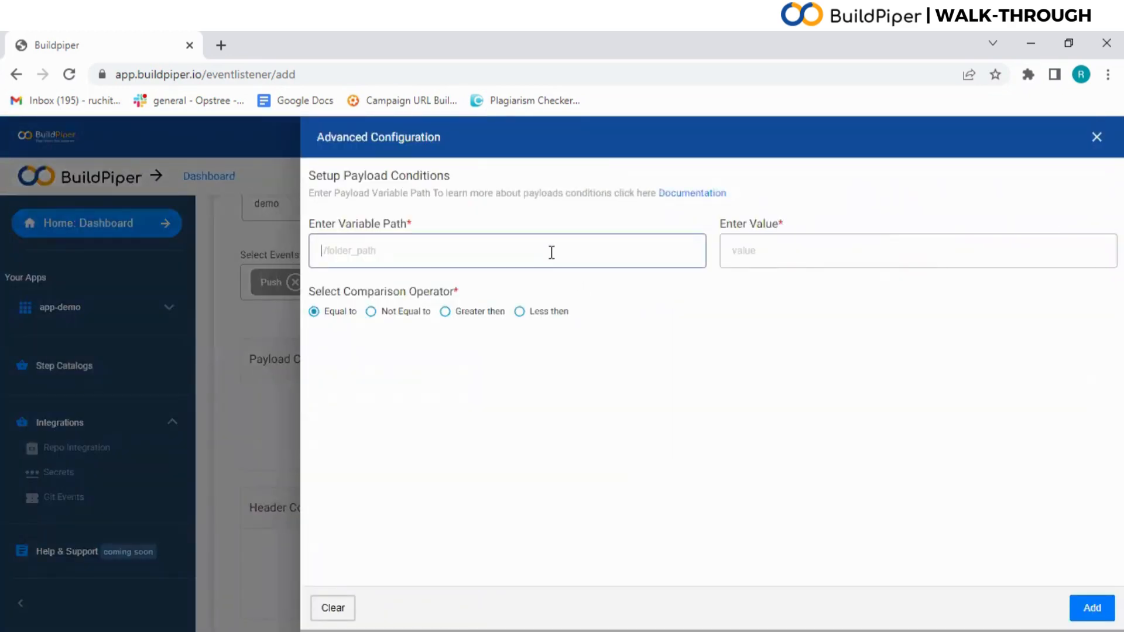
{"action": "type", "text": "user_username"}
{"action": "left_click", "coordinate": [776, 258]}
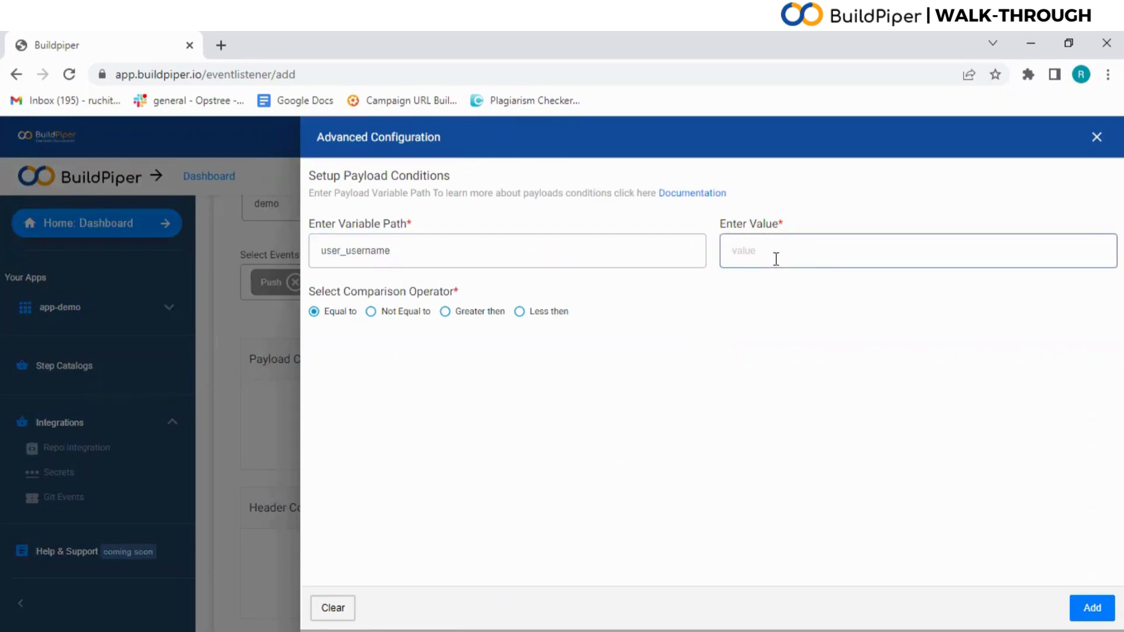
{"action": "type", "text": "Buildpiper"}
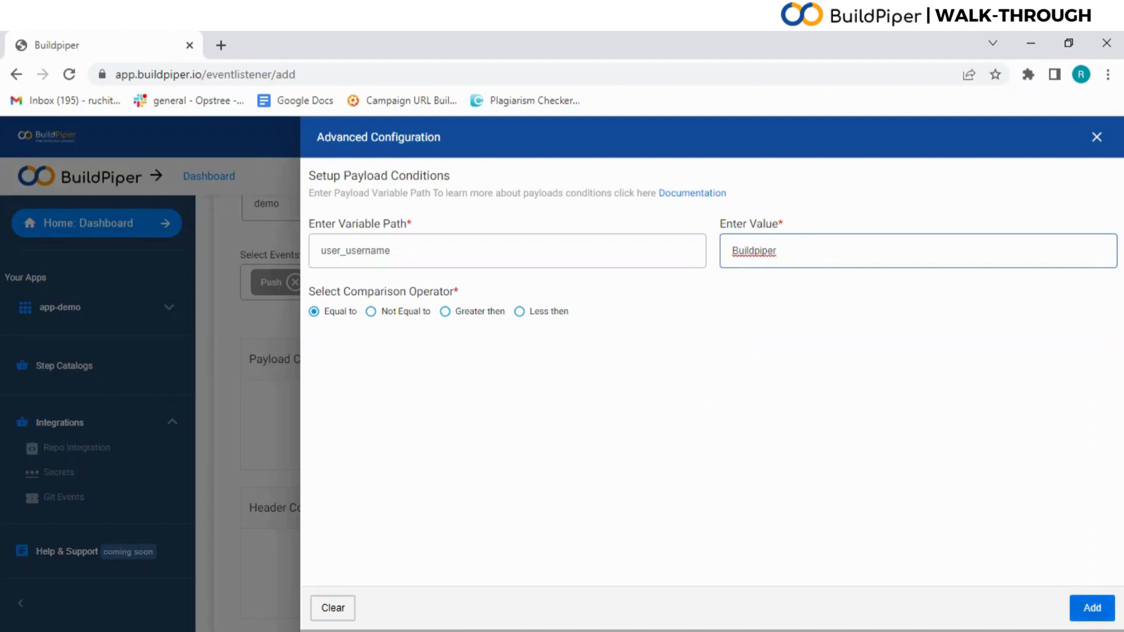
{"action": "left_click", "coordinate": [1092, 608]}
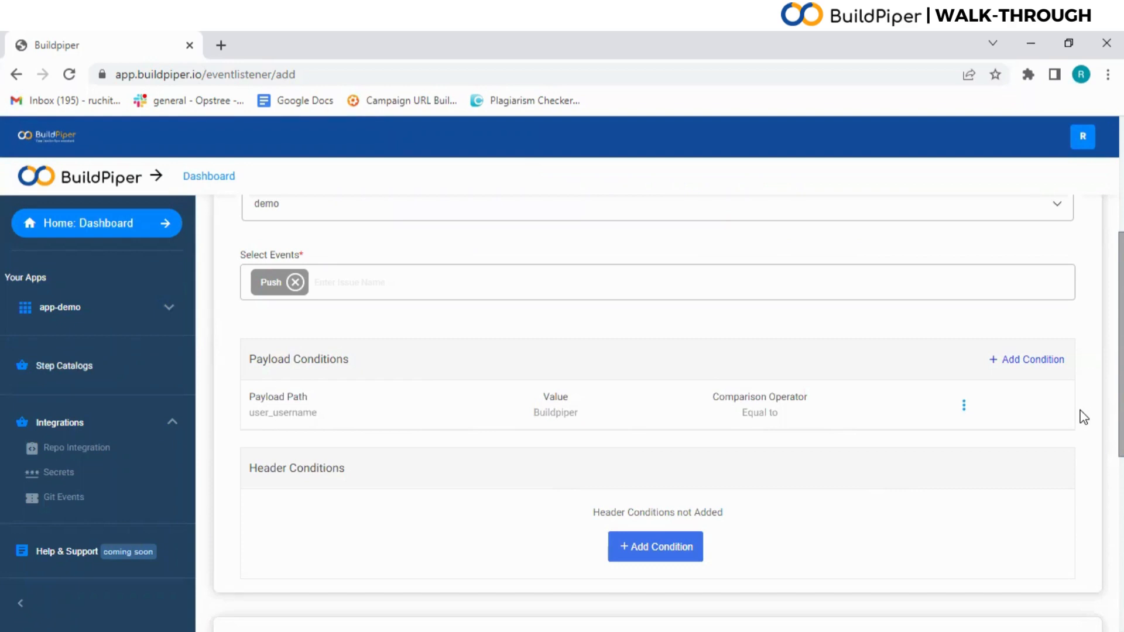
Step: Add a header condition with variable path project.name equal to the value builpiper_api
{"action": "left_click", "coordinate": [669, 557]}
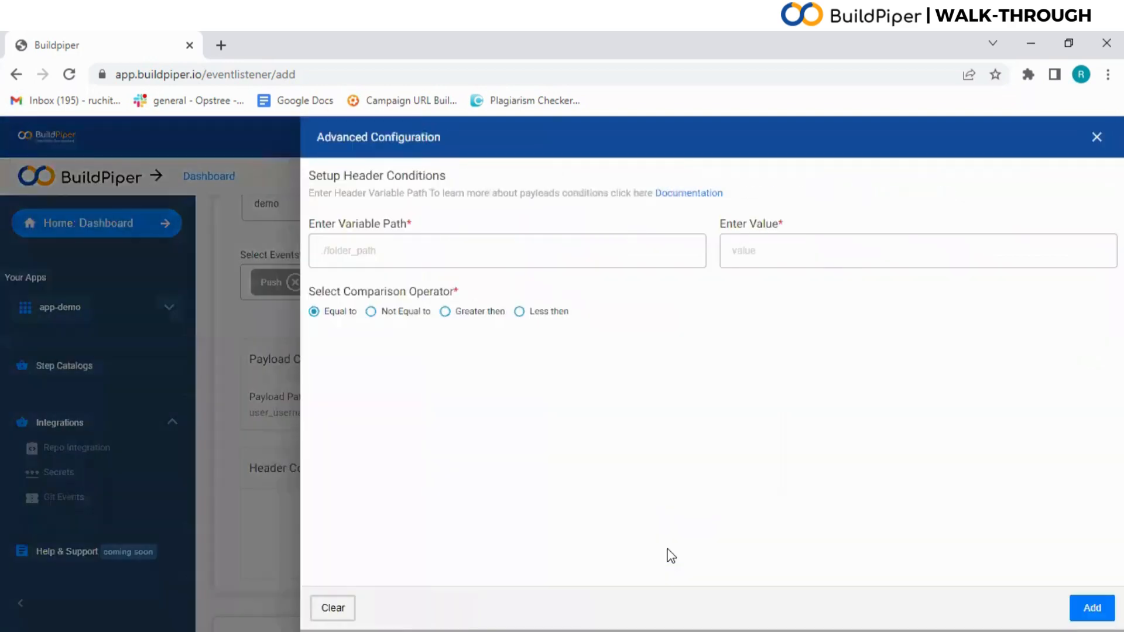
{"action": "left_click", "coordinate": [457, 256]}
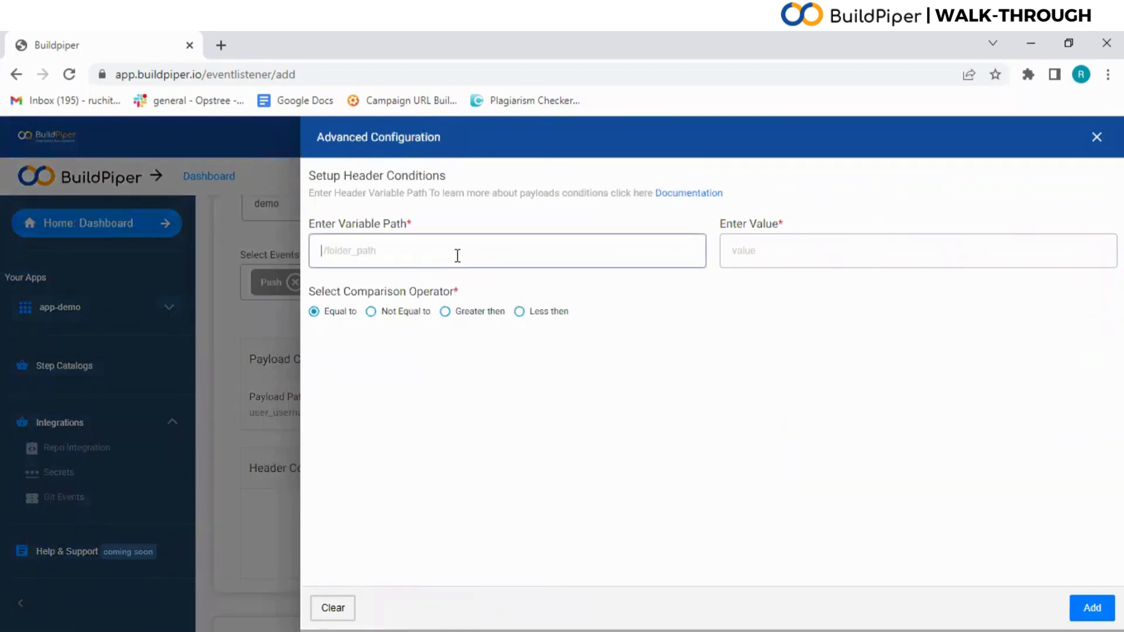
{"action": "type", "text": "project.na"}
{"action": "key", "text": "BackSpace"}
{"action": "key", "text": "BackSpace"}
{"action": "key", "text": "BackSpace"}
{"action": "type", "text": ".name"}
{"action": "left_click", "coordinate": [772, 245]}
{"action": "type", "text": "builpiper"}
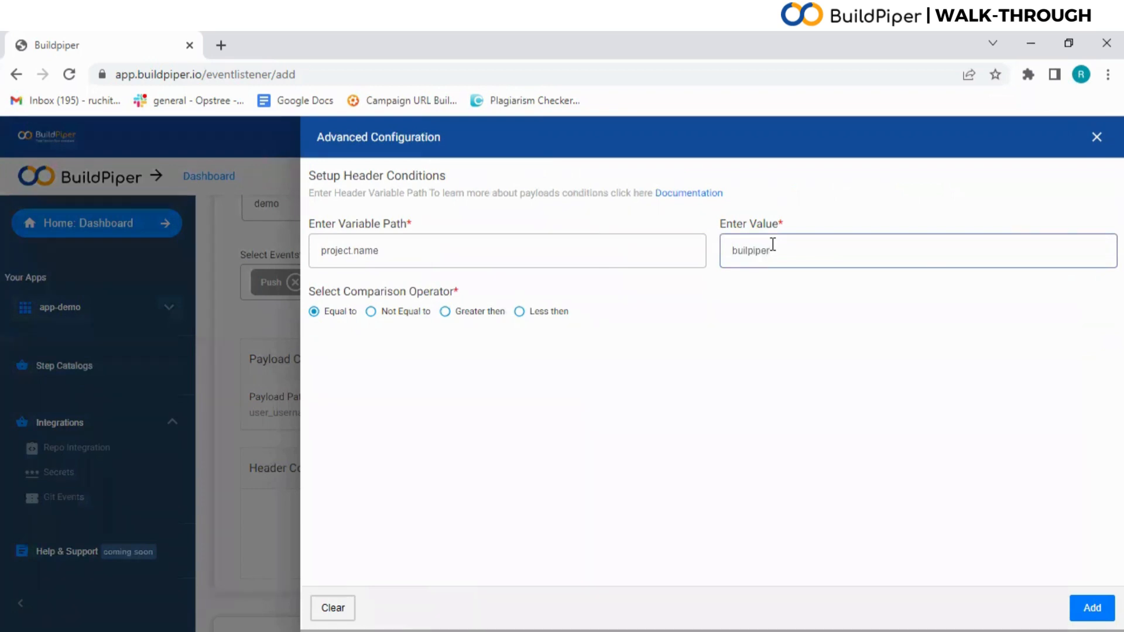
{"action": "type", "text": "_api"}
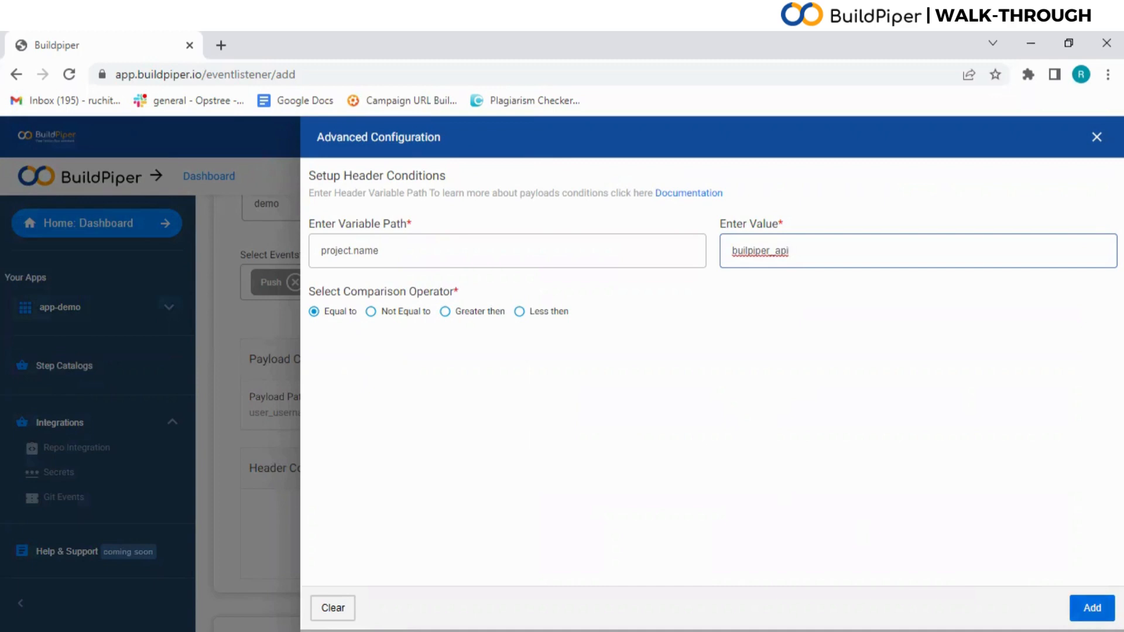
{"action": "left_click", "coordinate": [1092, 608]}
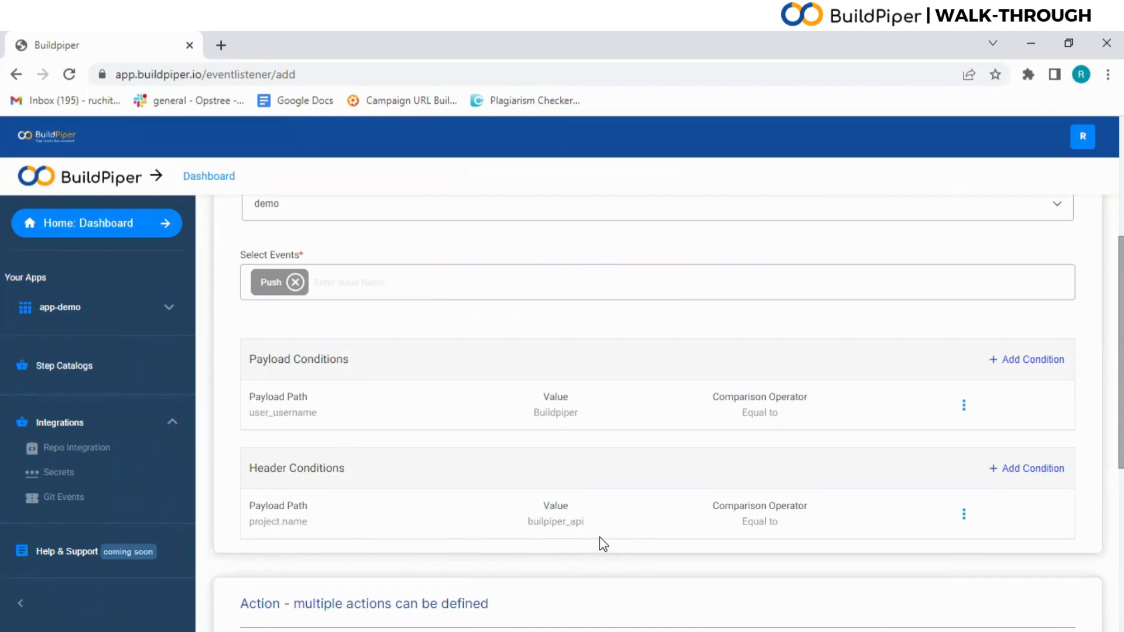
Step: Set app-demo as the application for the listener's action
{"action": "scroll", "coordinate": [658, 410], "scroll_direction": "down", "scroll_amount": 3}
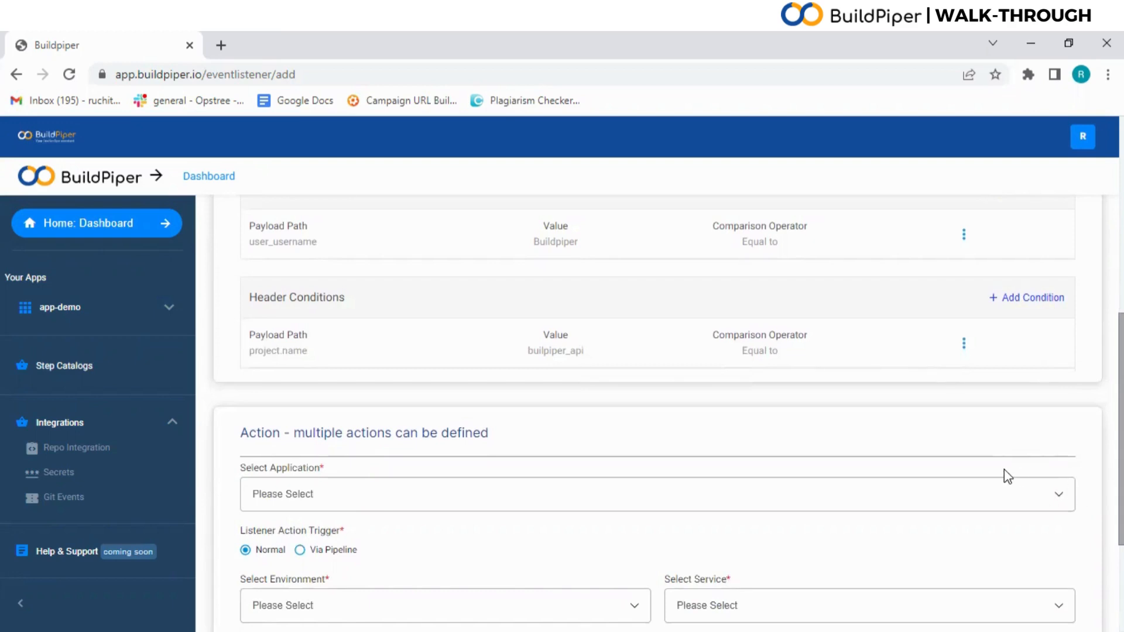
{"action": "left_click", "coordinate": [863, 494]}
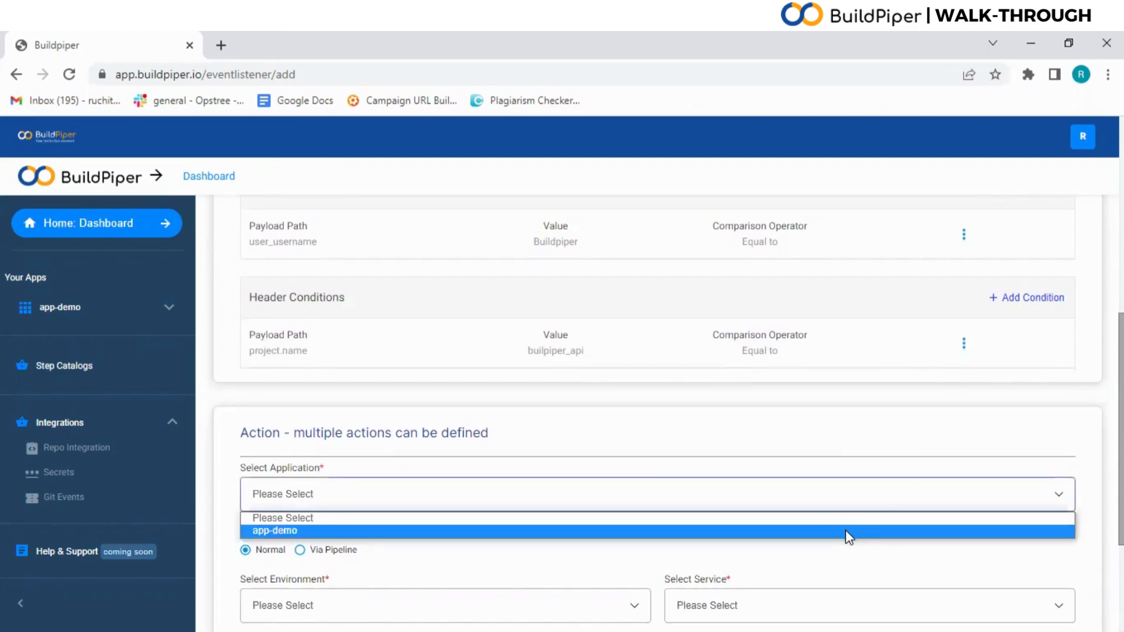
{"action": "left_click", "coordinate": [846, 531]}
{"action": "scroll", "coordinate": [846, 529], "scroll_direction": "down", "scroll_amount": 3}
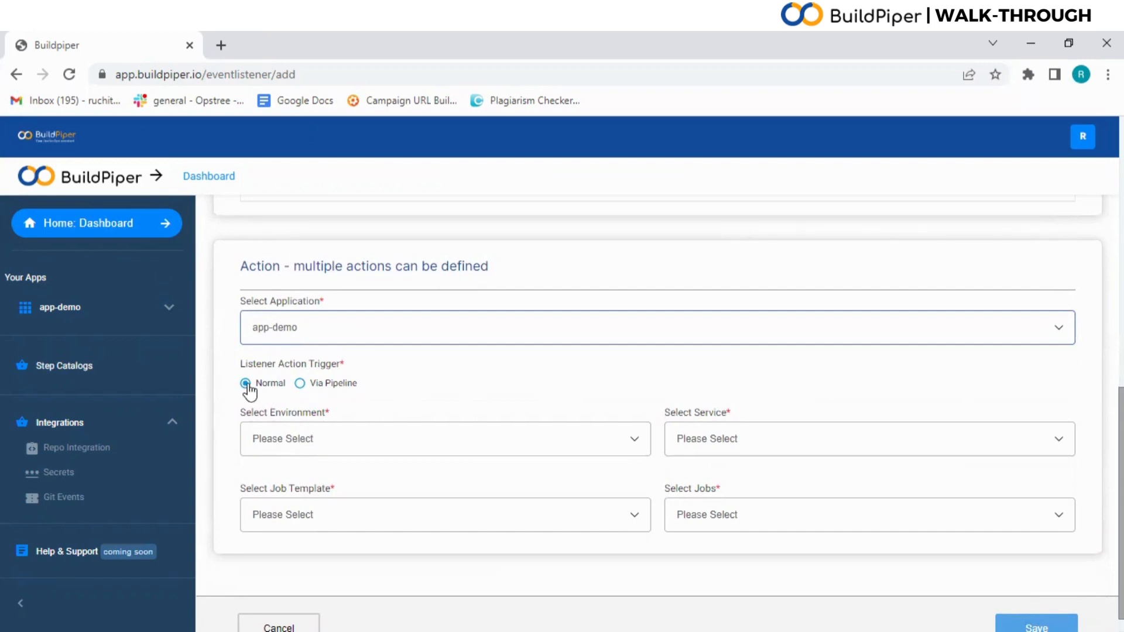
Step: Preview the Via Pipeline option of the listener action trigger and return it to Normal
{"action": "left_click", "coordinate": [306, 391]}
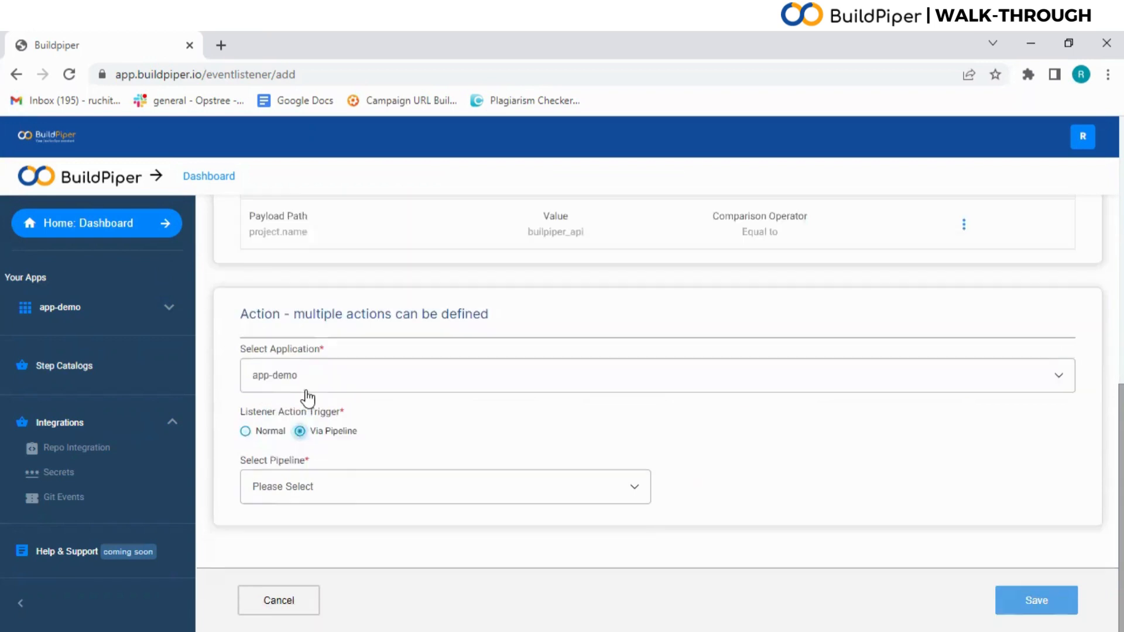
{"action": "left_click", "coordinate": [246, 431]}
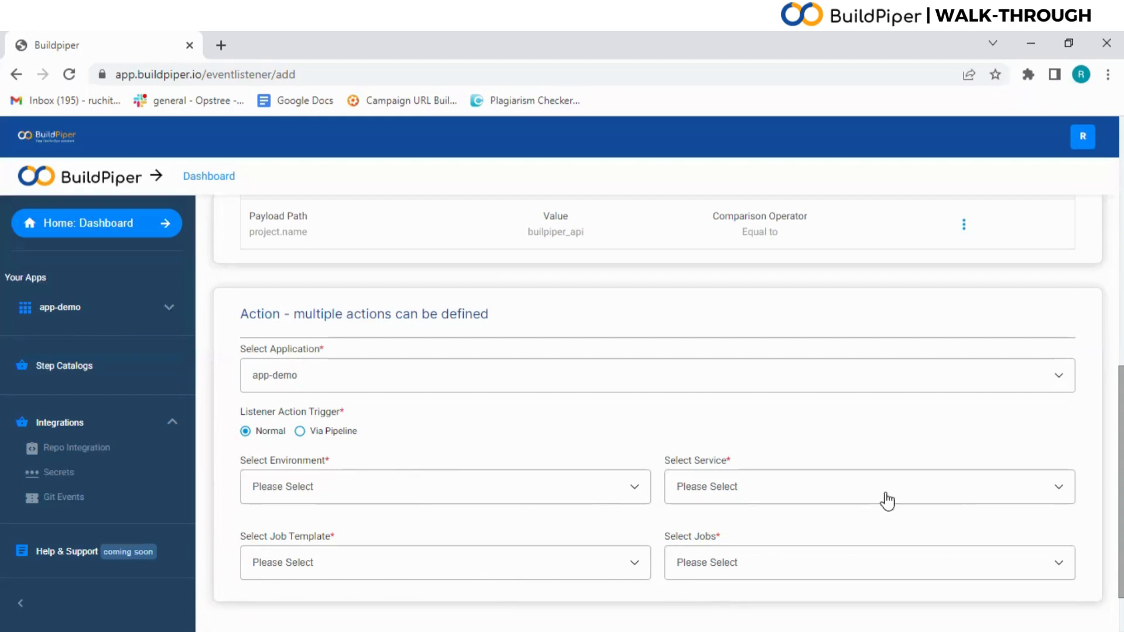
{"action": "mouse_move", "coordinate": [1121, 483]}
{"action": "left_mouse_down"}
{"action": "mouse_move", "coordinate": [1121, 520]}
{"action": "mouse_move", "coordinate": [1121, 463]}
{"action": "mouse_move", "coordinate": [1121, 479]}
{"action": "left_mouse_up"}
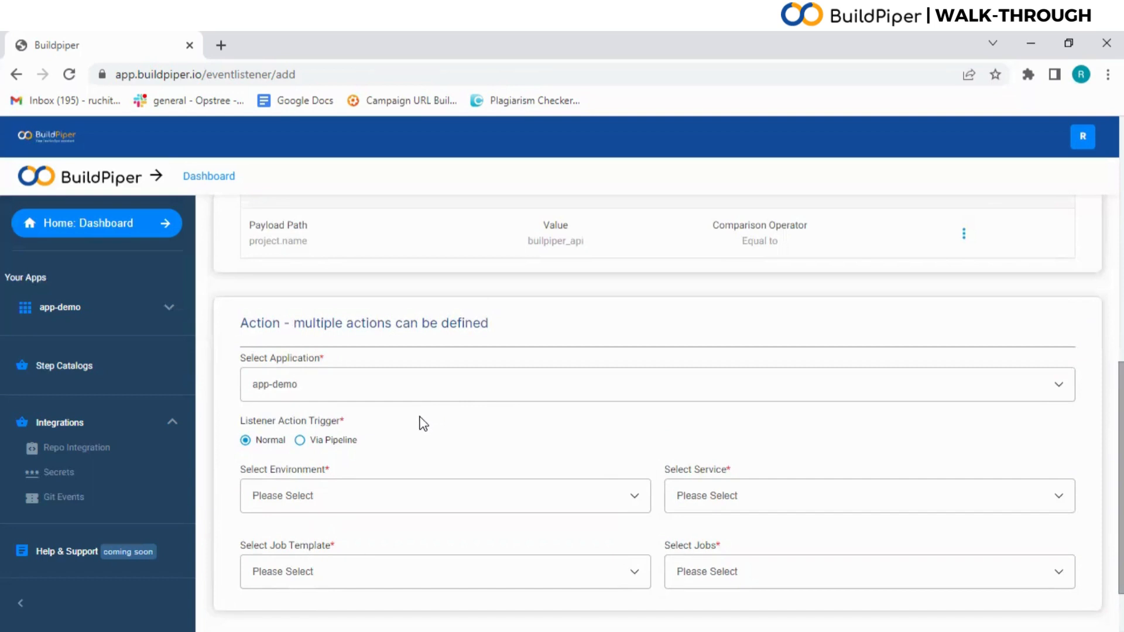
Step: Set the listener action trigger to Via Pipeline with the first CanaryPipeline entry and save the event listener
{"action": "left_click", "coordinate": [300, 442]}
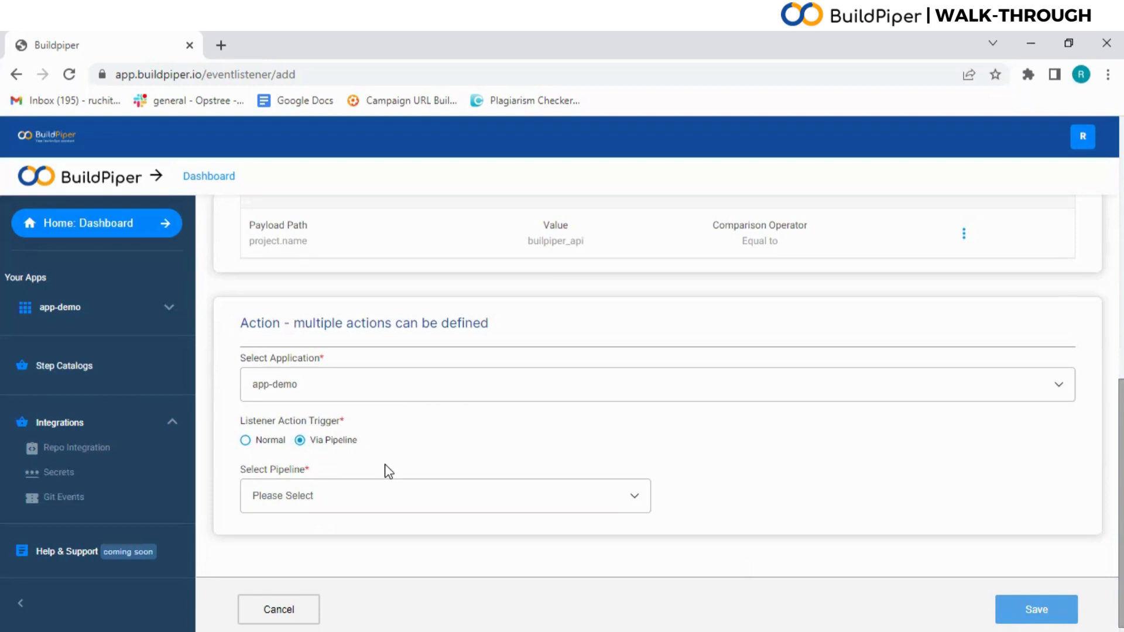
{"action": "left_click", "coordinate": [376, 498]}
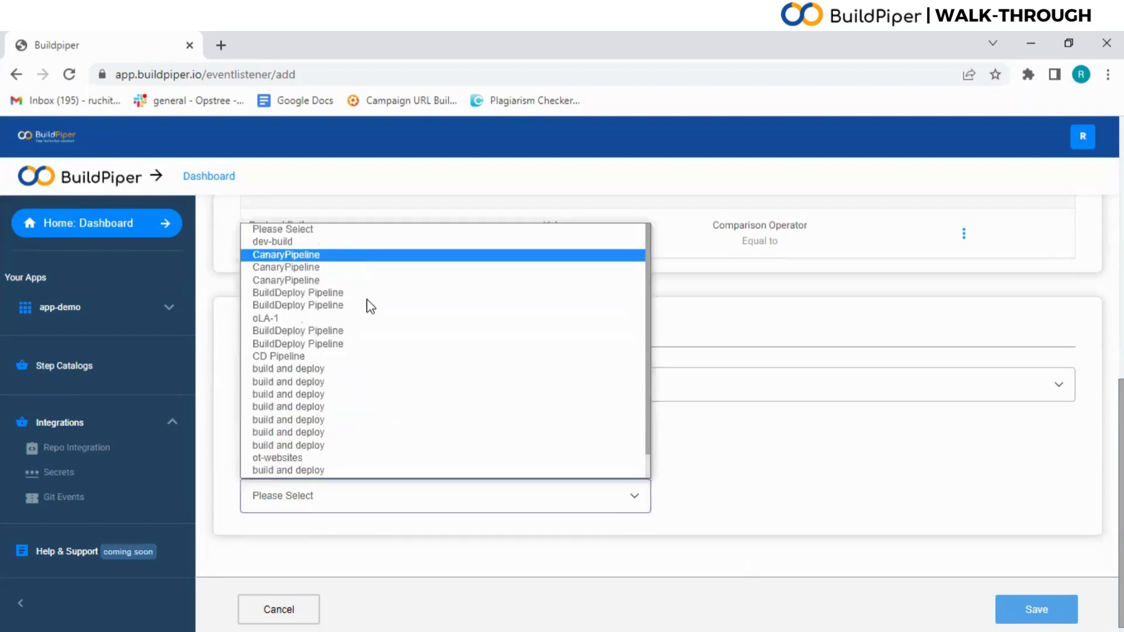
{"action": "left_click", "coordinate": [351, 255]}
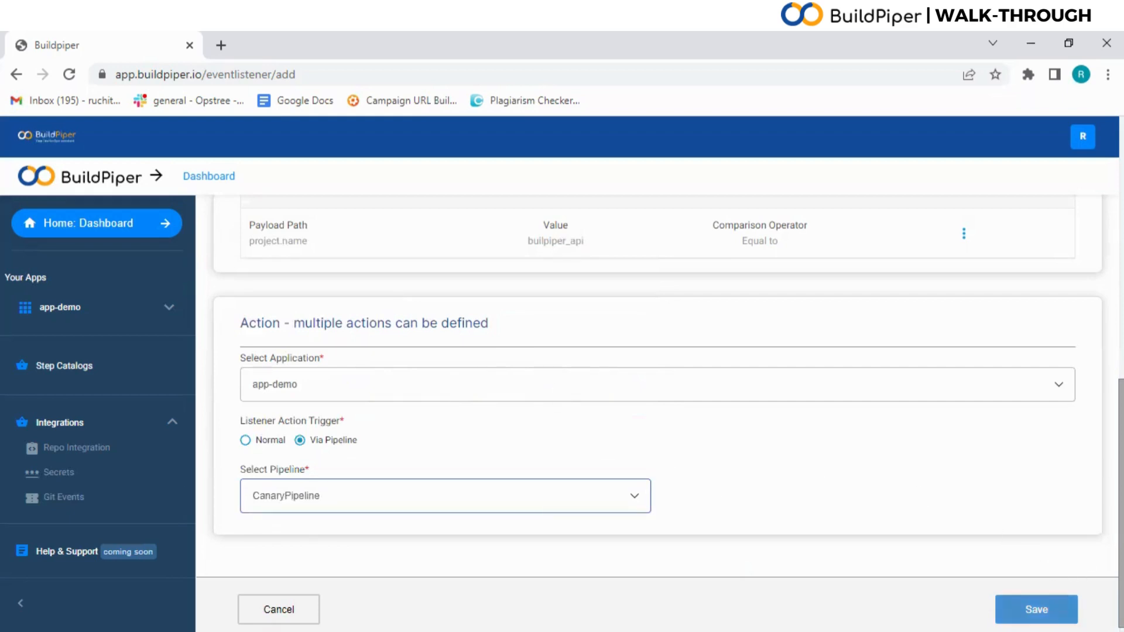
{"action": "left_click", "coordinate": [1055, 592]}
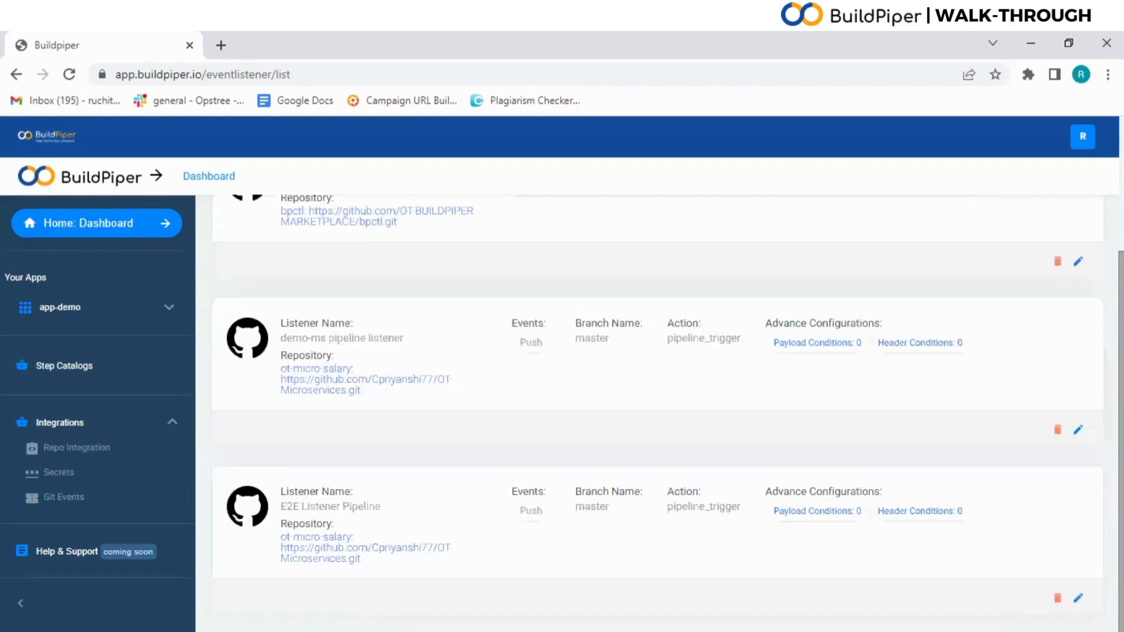
{"action": "scroll", "coordinate": [422, 311], "scroll_direction": "up", "scroll_amount": 2}
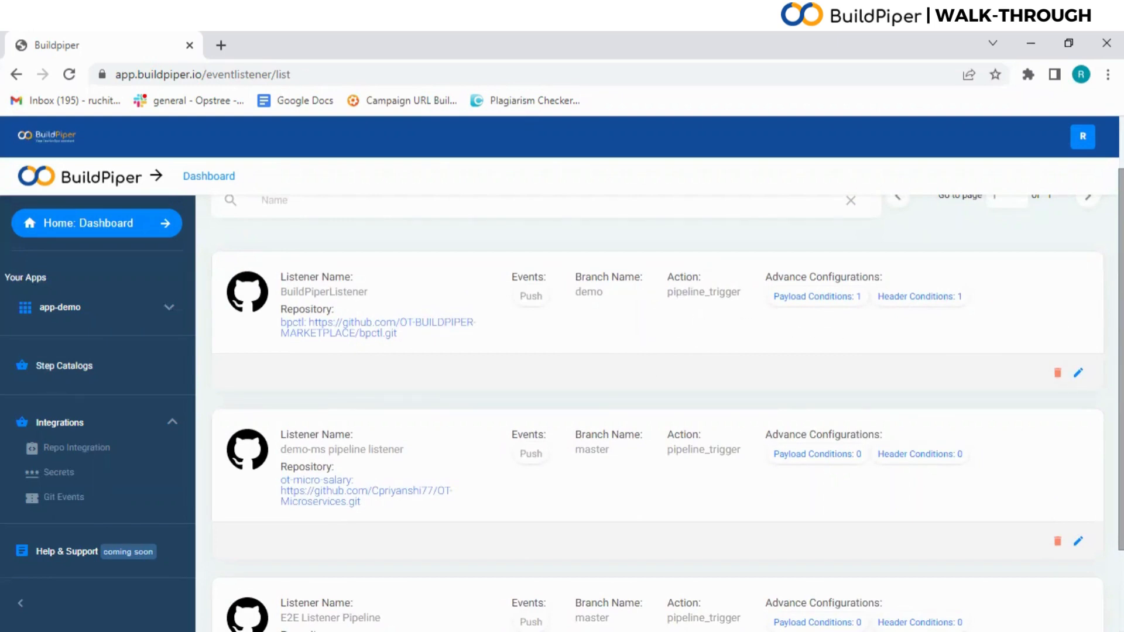
{"action": "scroll", "coordinate": [758, 525], "scroll_direction": "up", "scroll_amount": 1}
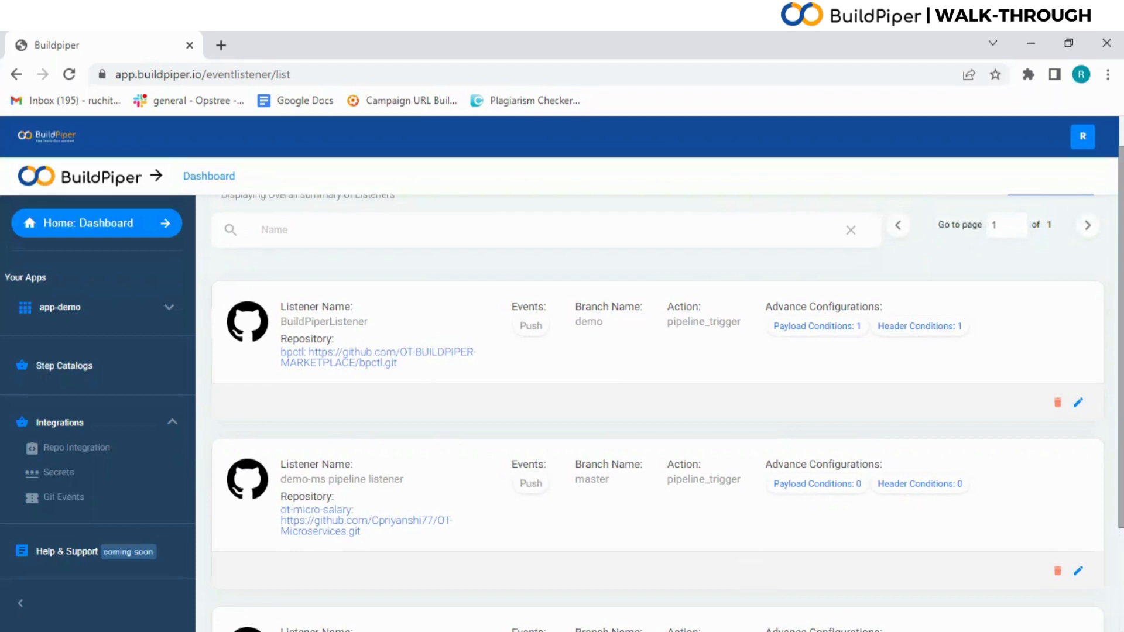